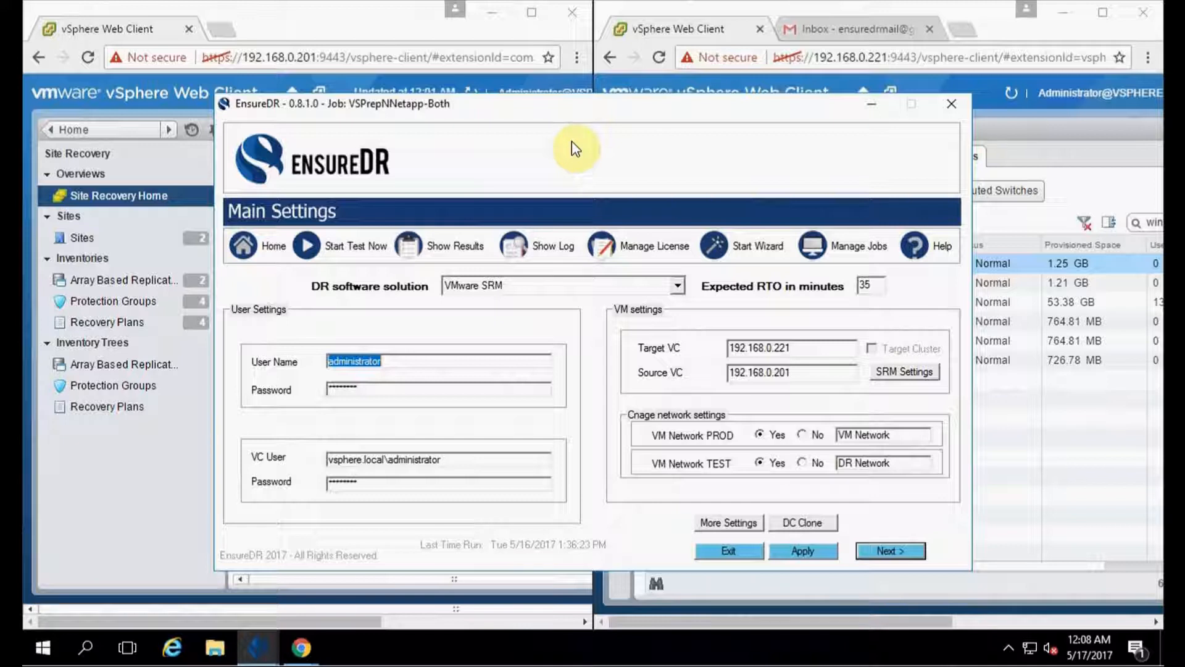
View the Site Recovery recovery plans in the 192.168.0.201 vSphere Web Client, and return to the EnsureDR main settings
left_click(322, 28)
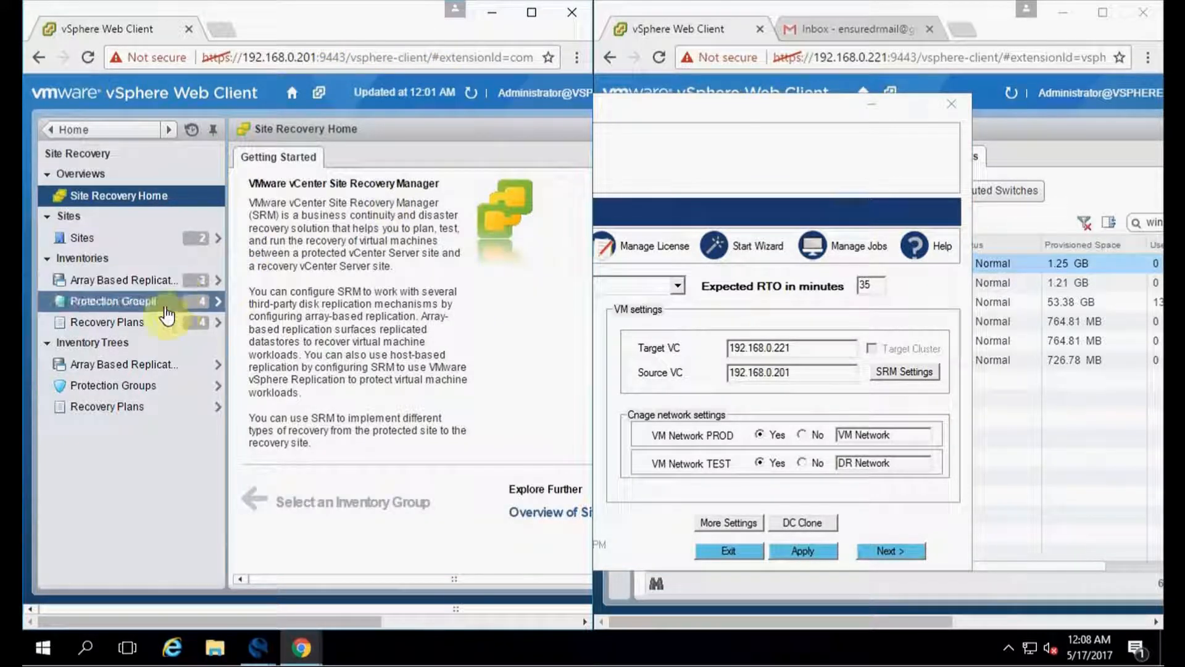
left_click(147, 330)
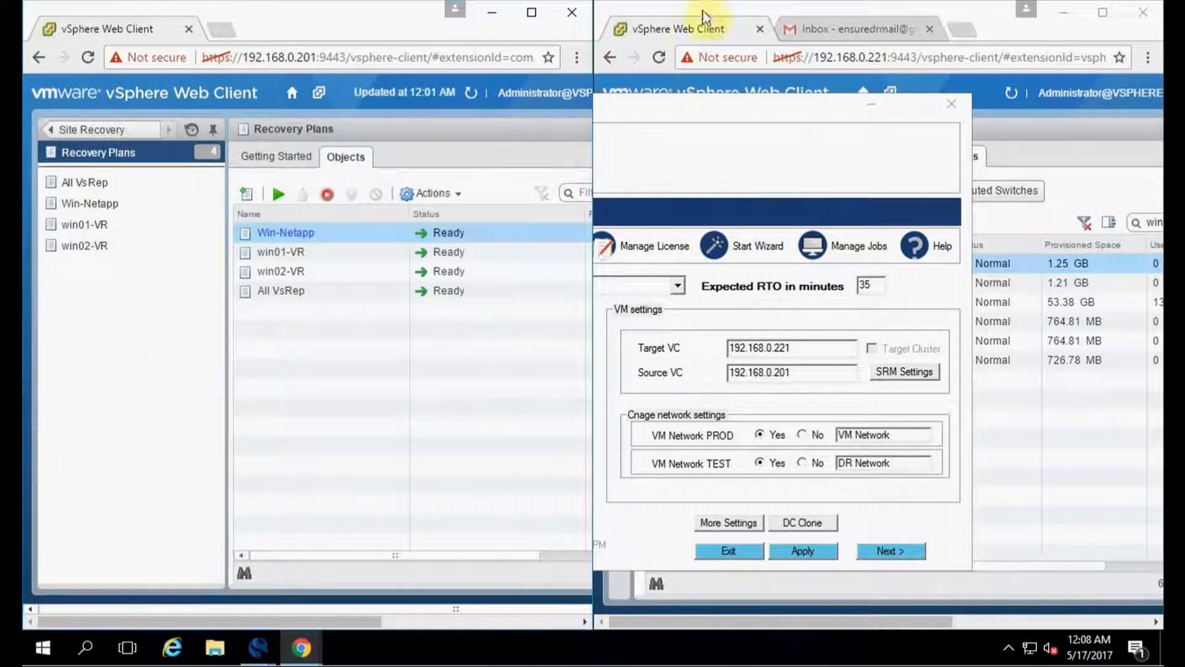
left_click(980, 18)
left_click(258, 647)
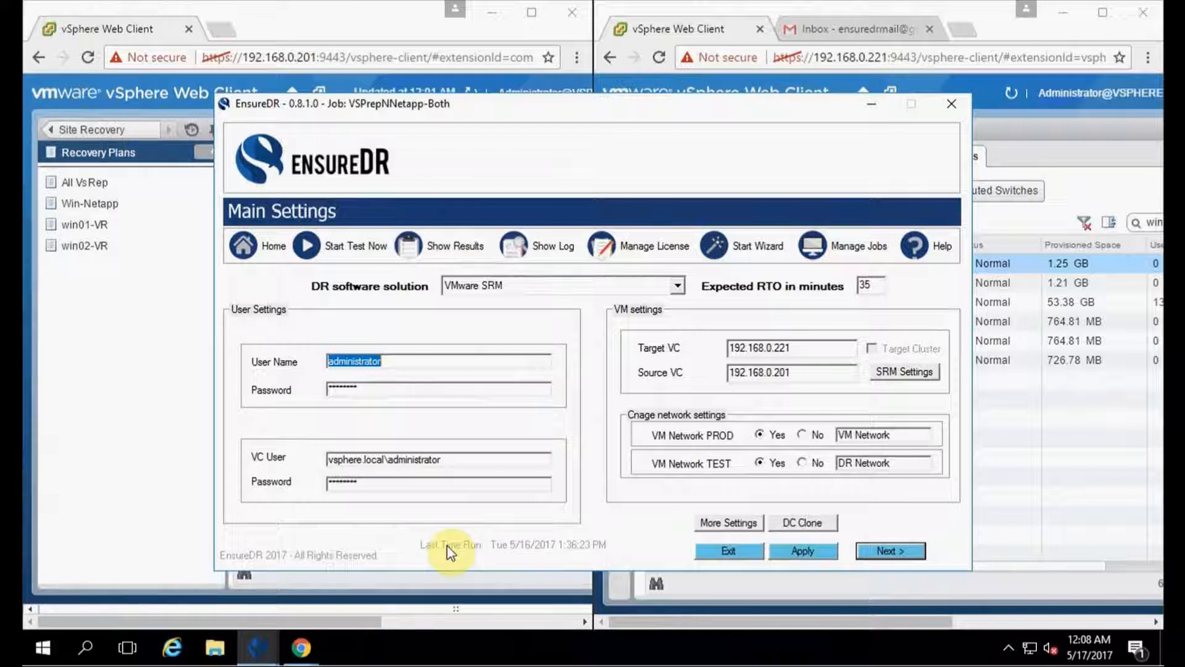
Review the available DR software solutions, the expected RTO, the user accounts, and the target and source VC addresses
left_click(676, 286)
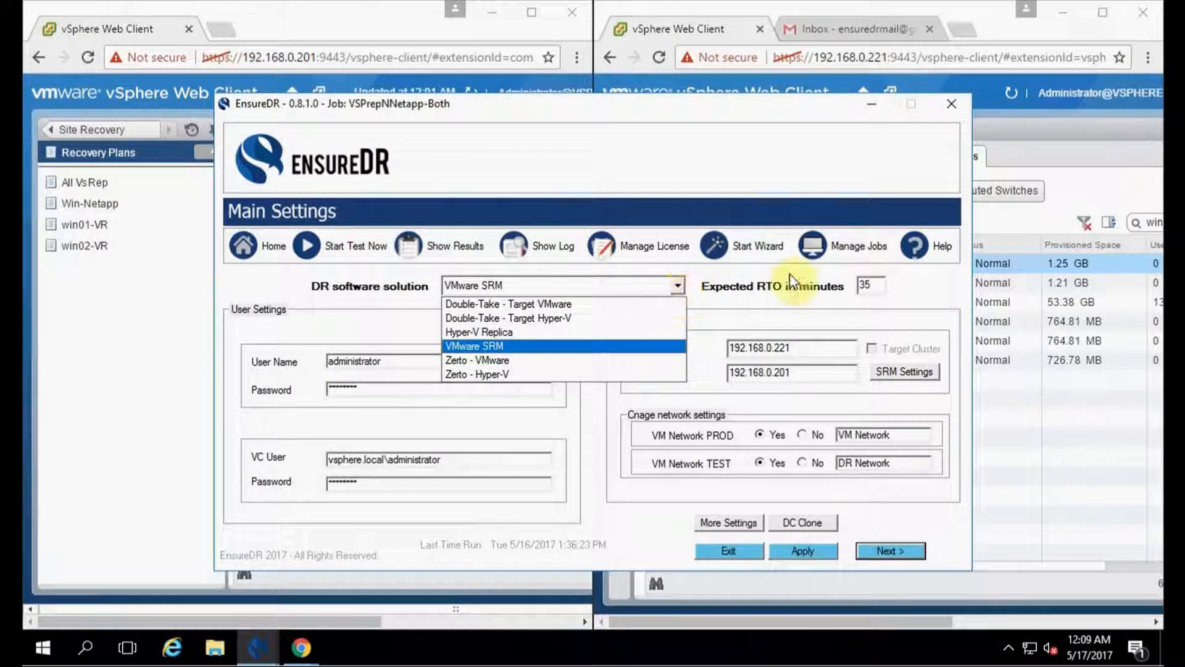
left_click(874, 285)
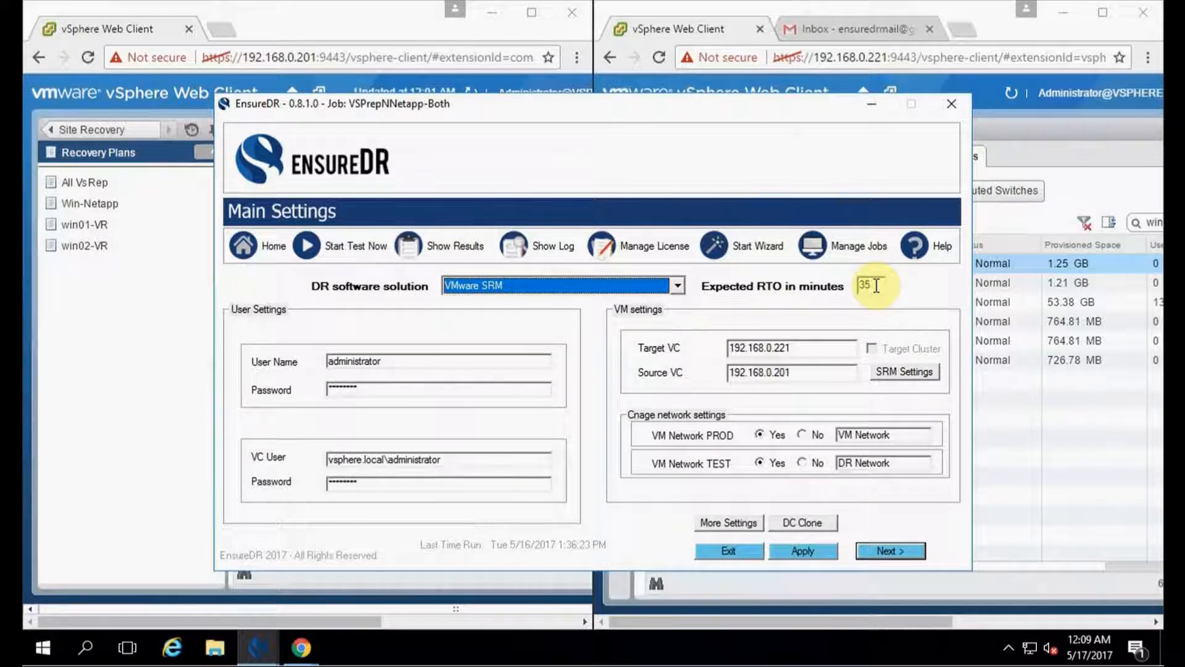
left_click(505, 361)
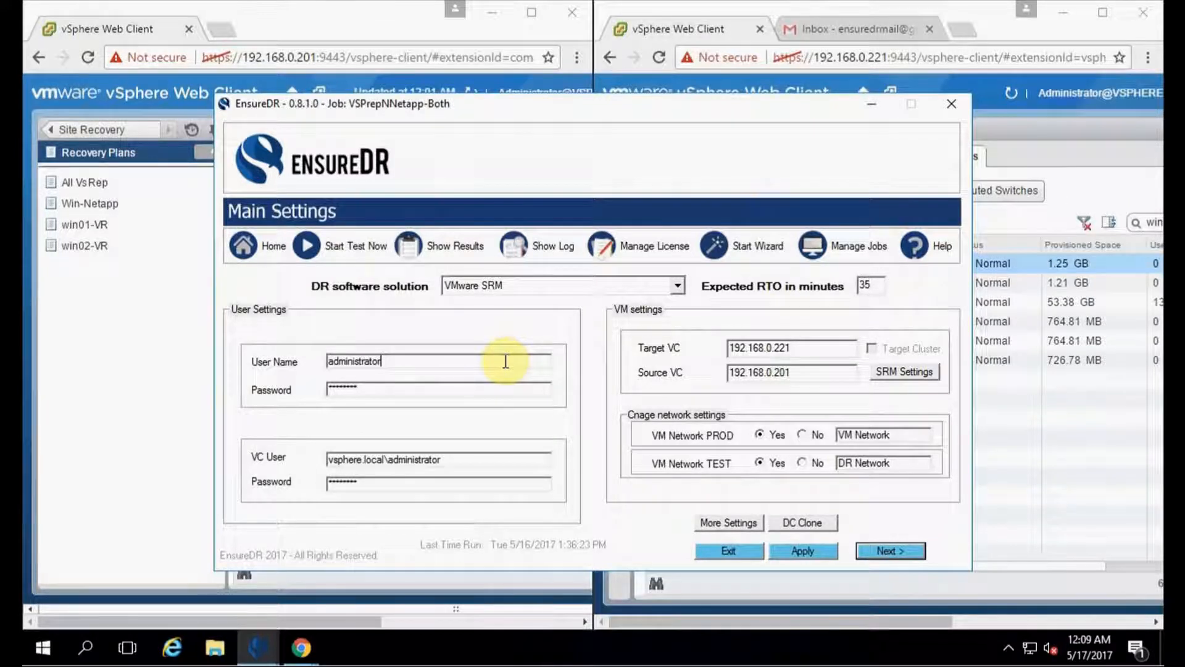
left_click(468, 461)
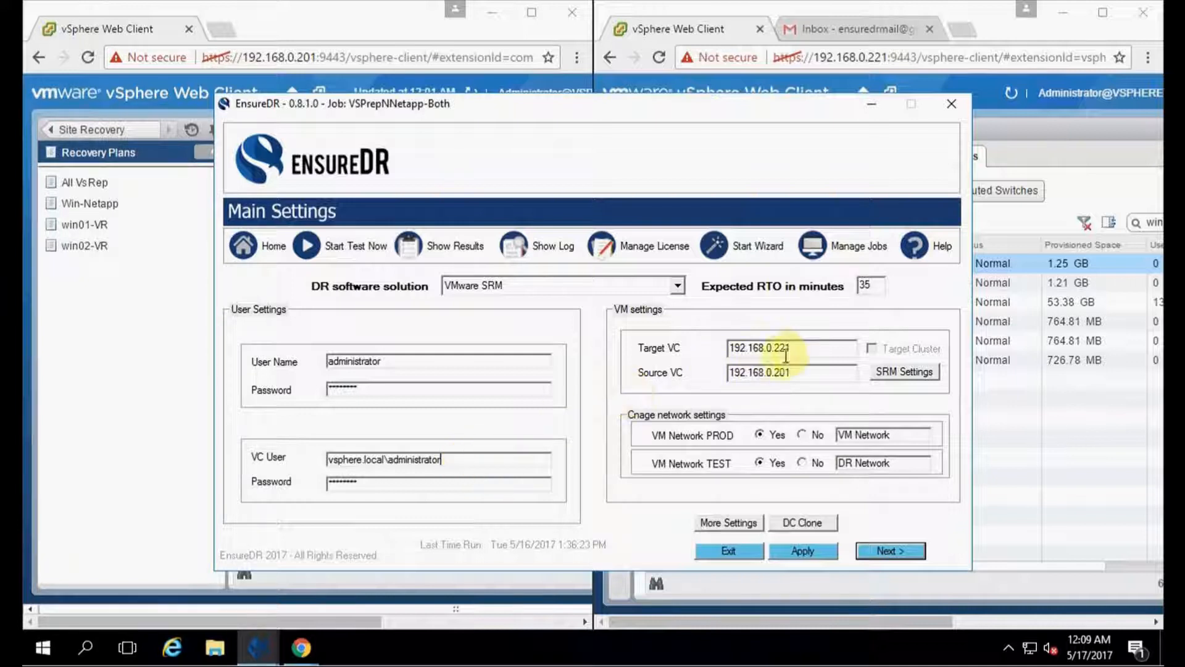
left_click(806, 351)
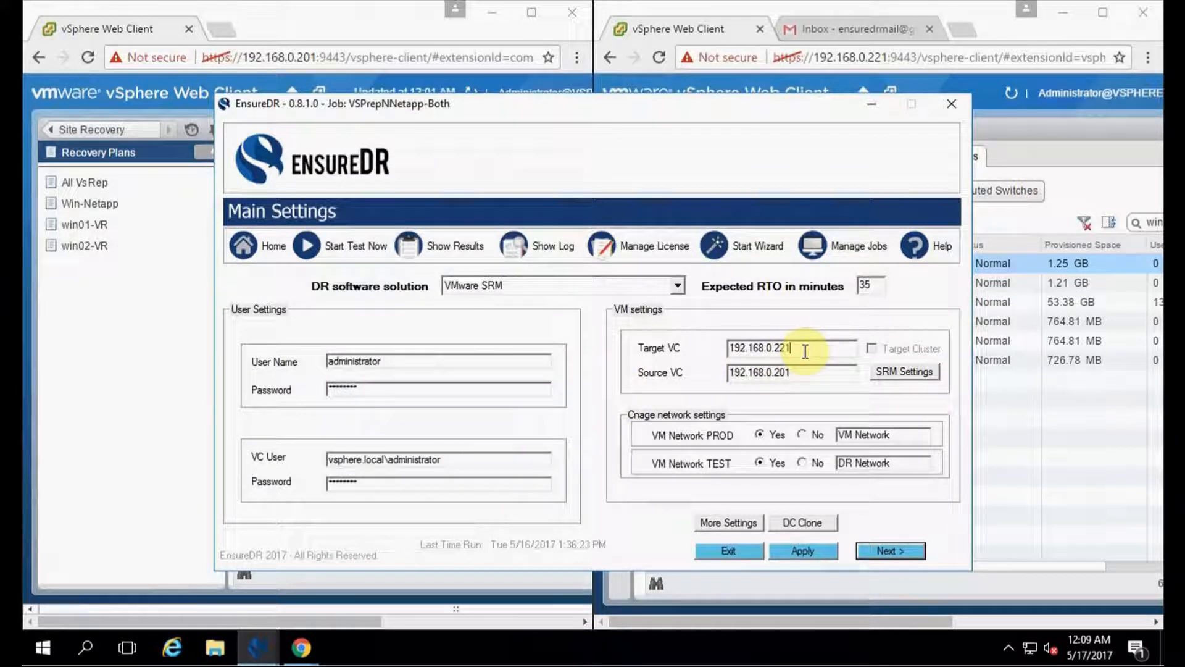
left_click(803, 374)
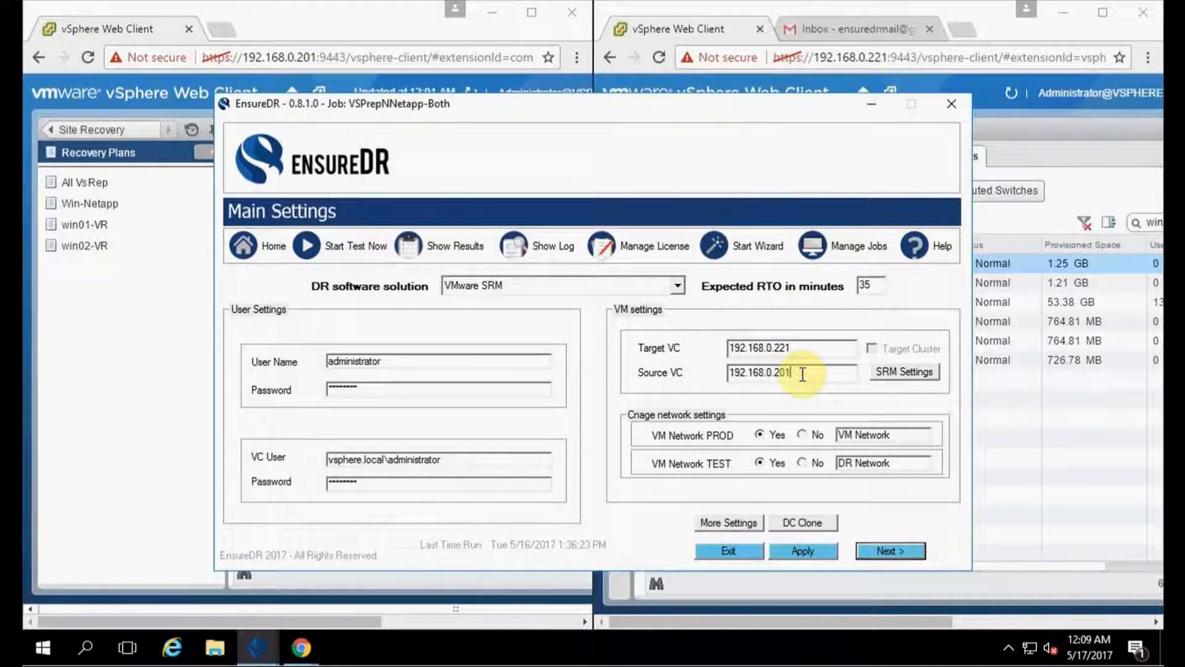
Review the VMware SRM settings with their recovery plan list, accept them, and check the VM Network PROD setting
left_click(904, 373)
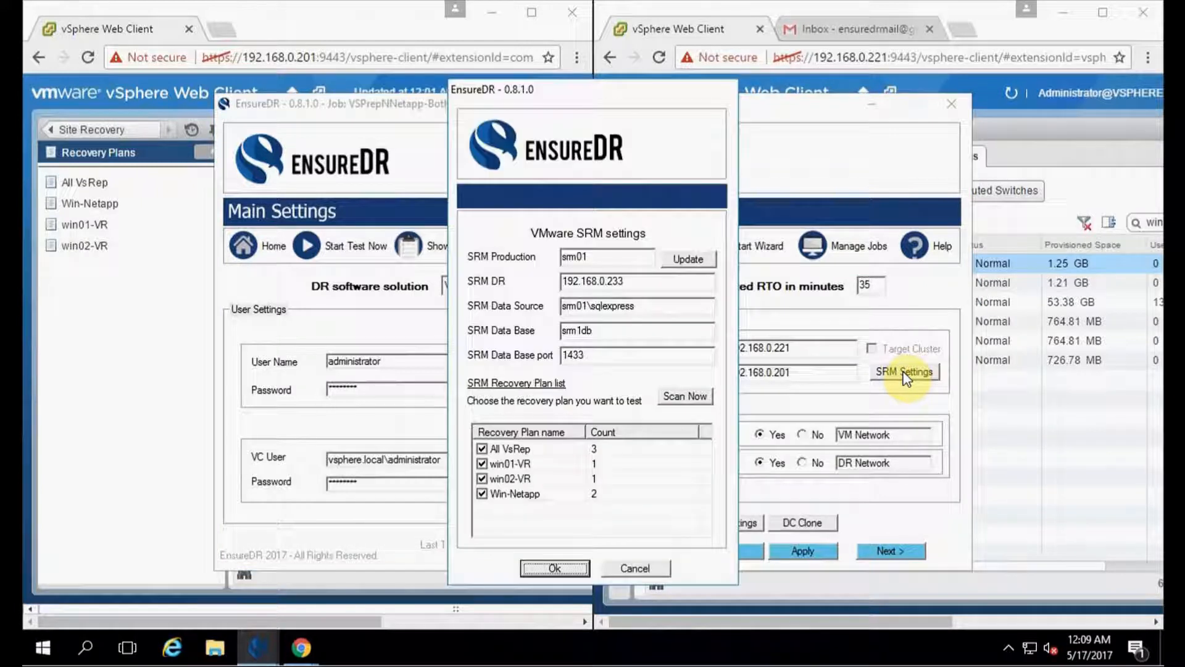
left_click(628, 257)
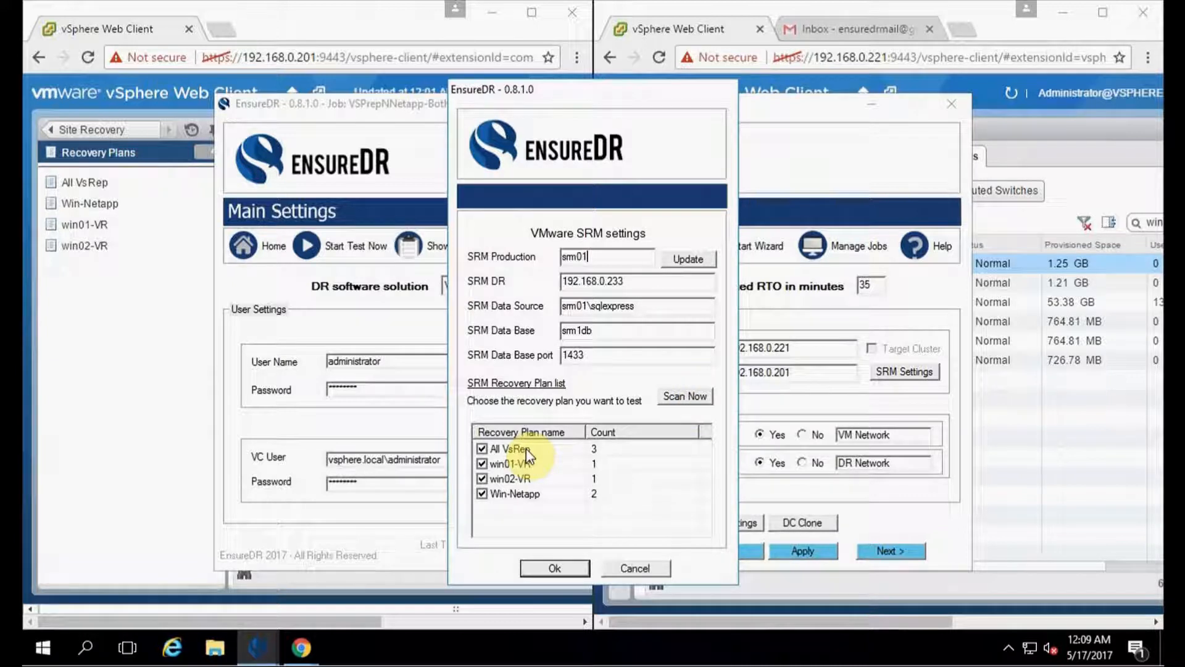
left_click(556, 569)
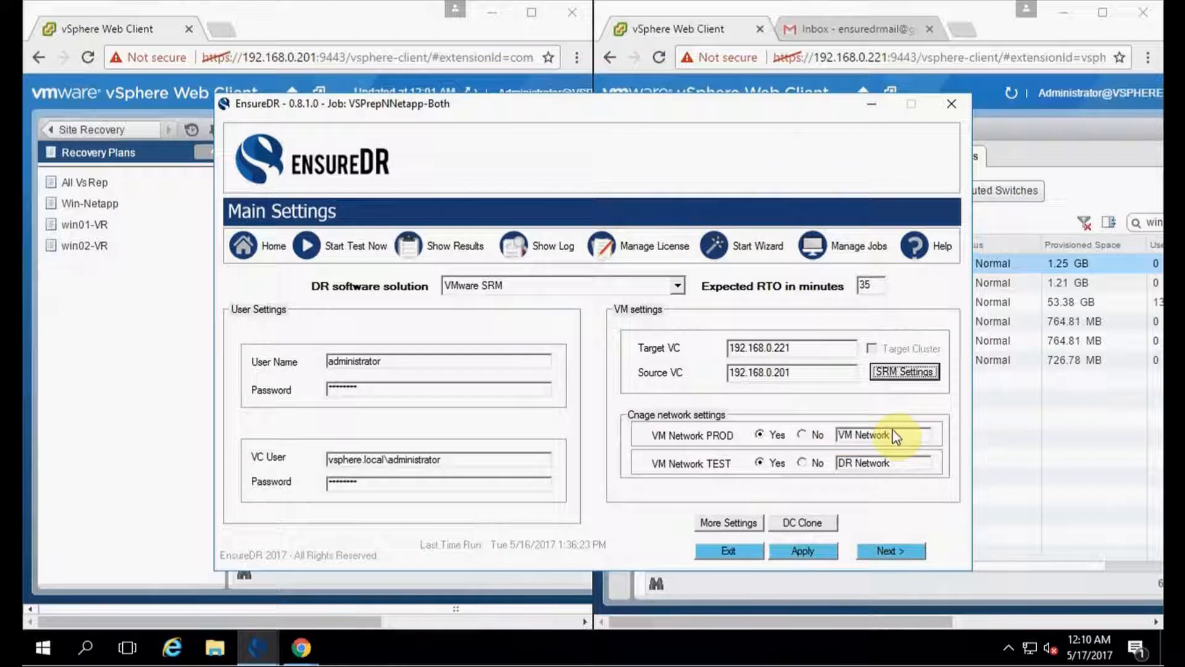
left_click(902, 430)
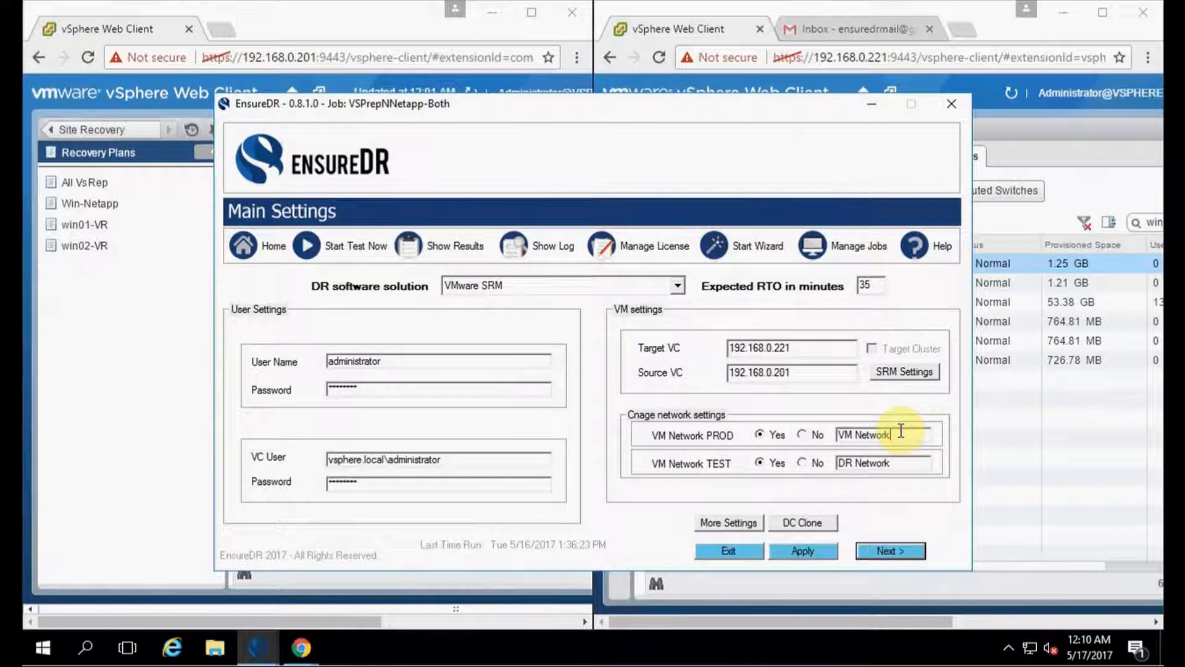
Proceed to the DR test settings and inspect the advanced per-server test options without changing them
left_click(890, 550)
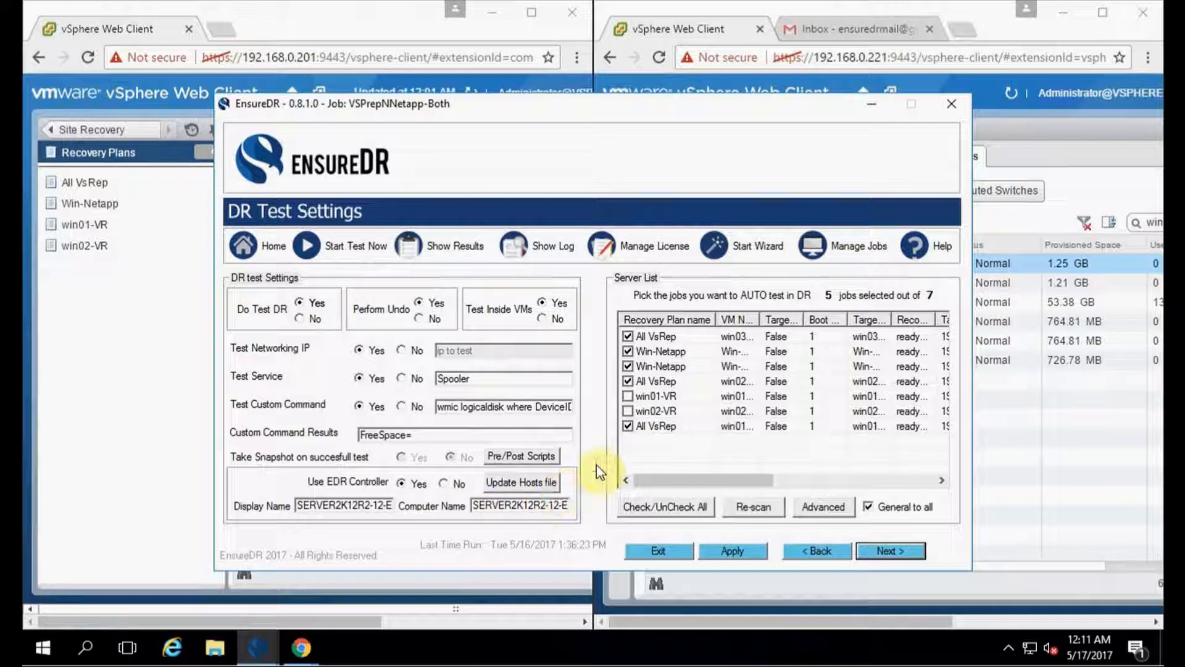
left_click(696, 357)
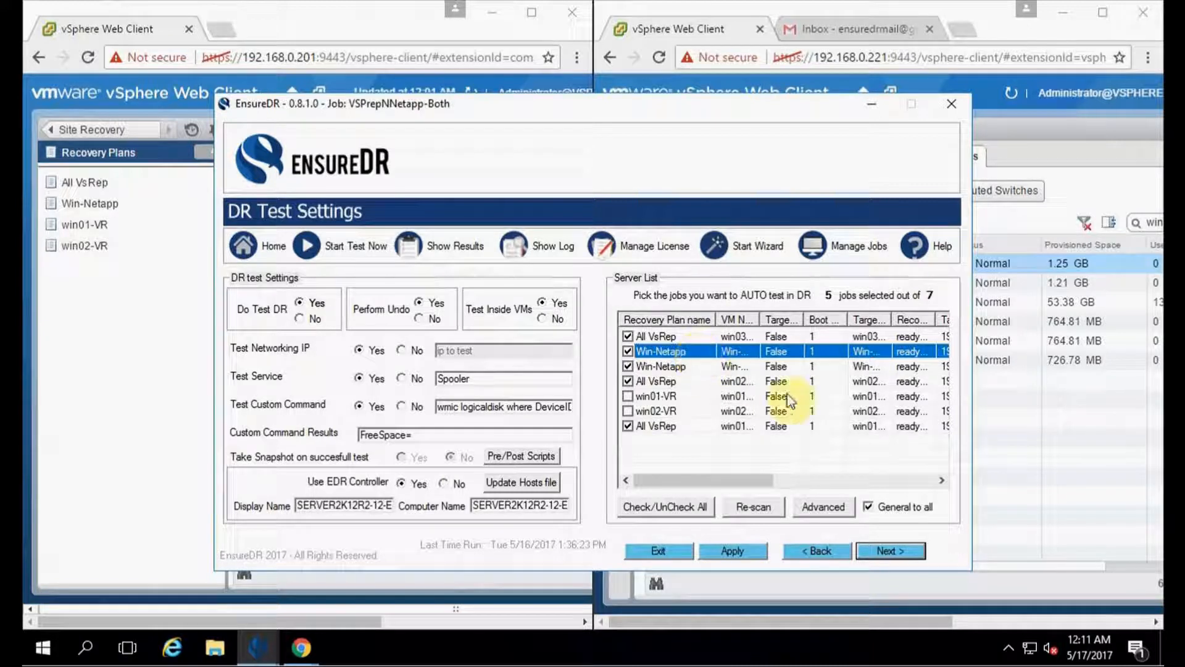
left_click(825, 507)
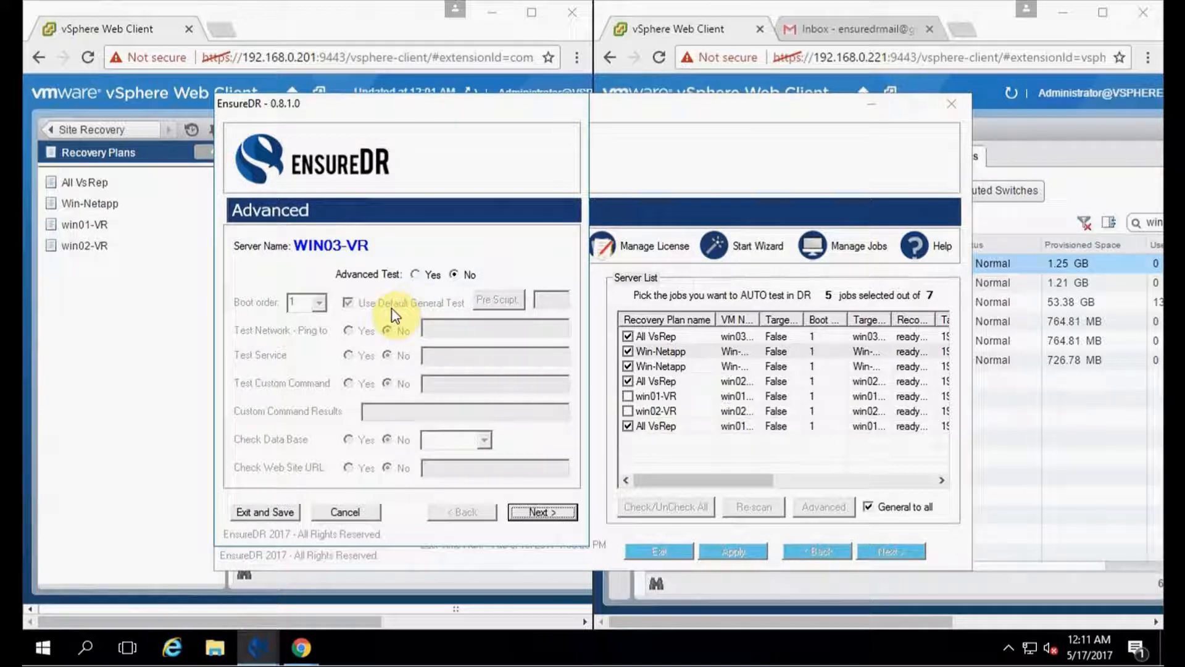
left_click(358, 514)
Proceed to the mail and scheduler settings and enable scheduled tests starting today, 5/17/2017
left_click(904, 550)
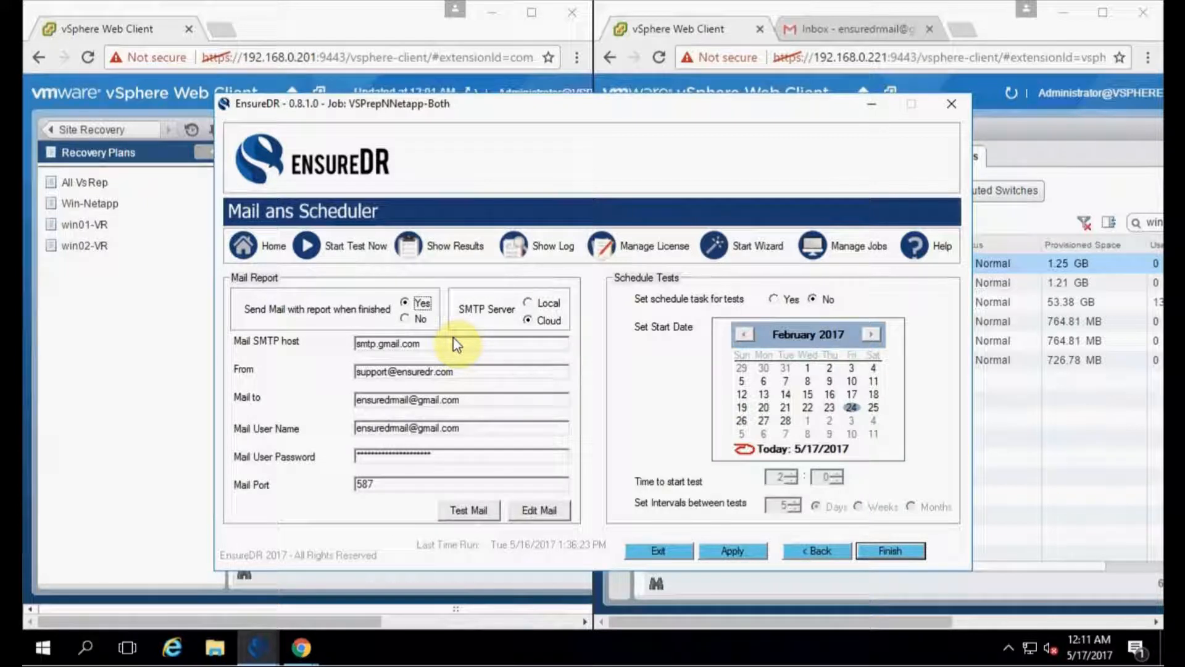
left_click(452, 343)
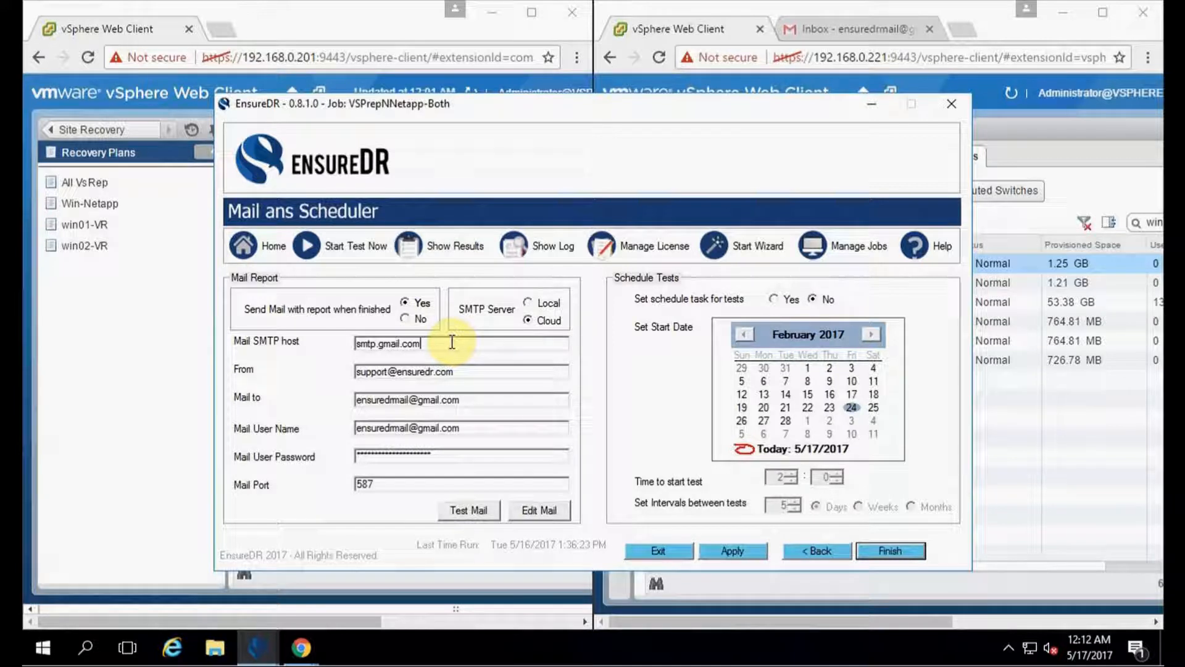
left_click(778, 299)
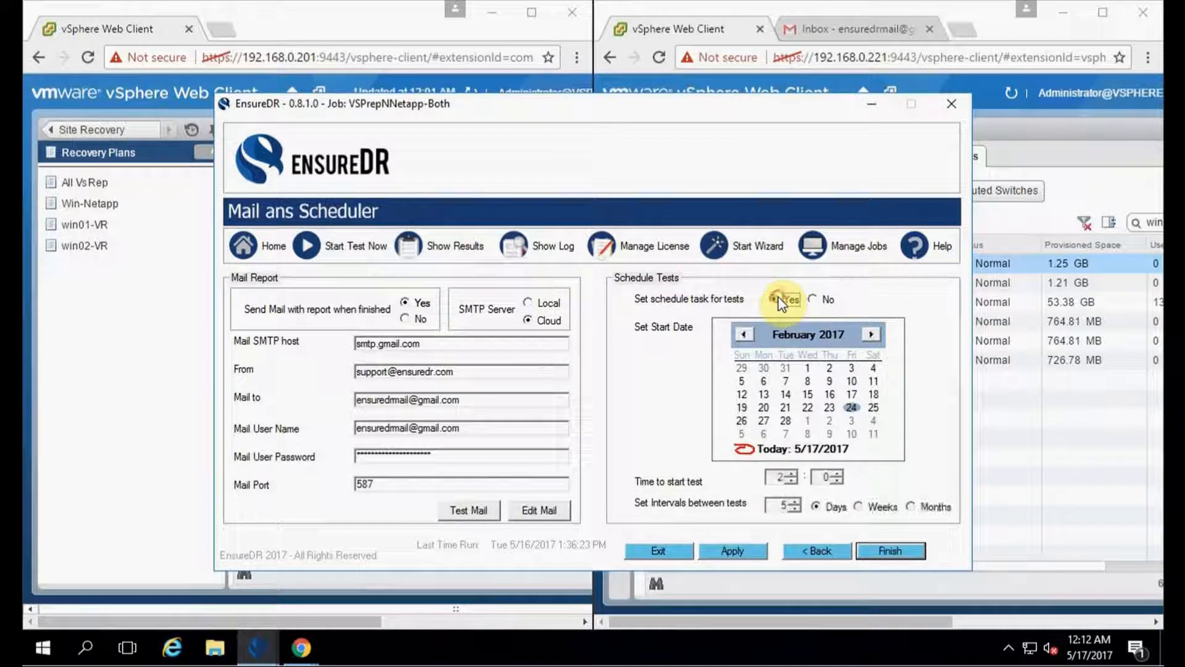
left_click(752, 448)
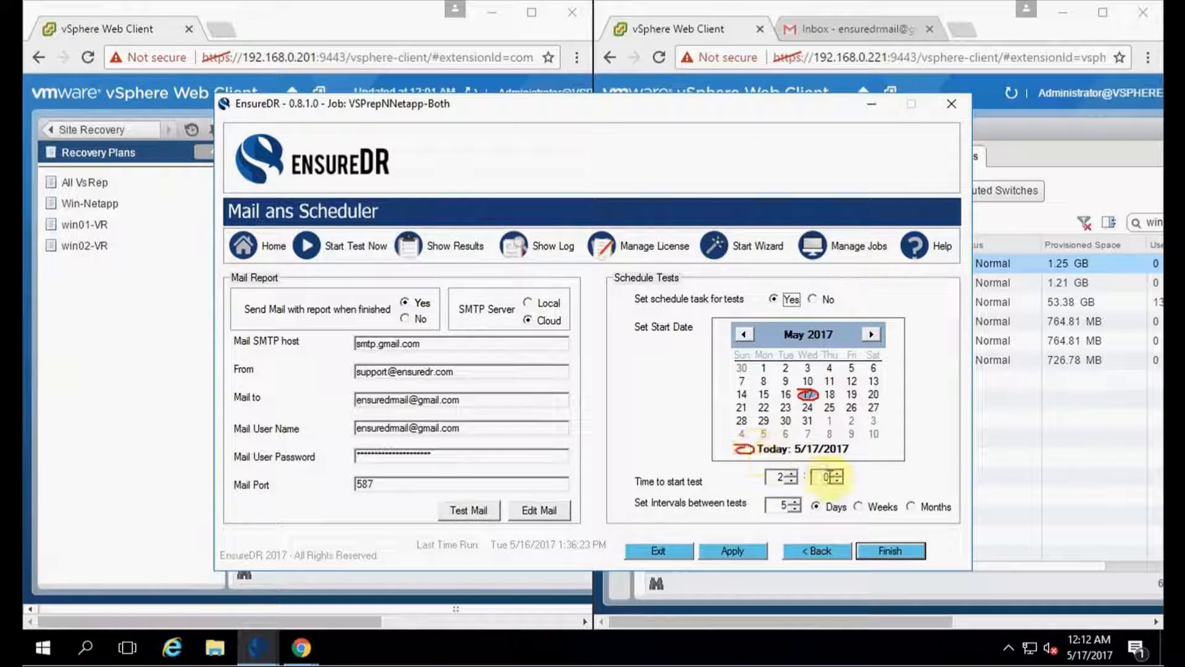
Finish the wizard by running the DR test immediately, and select the All VsRep recovery plan in vSphere to monitor it
left_click(880, 547)
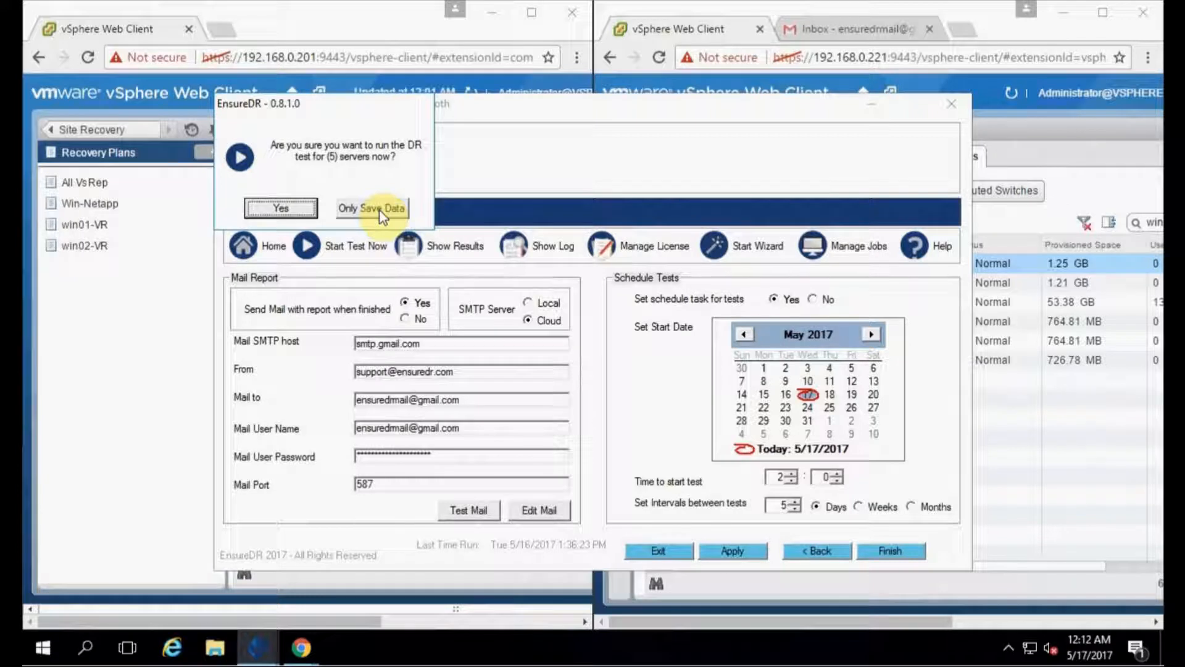
left_click(293, 213)
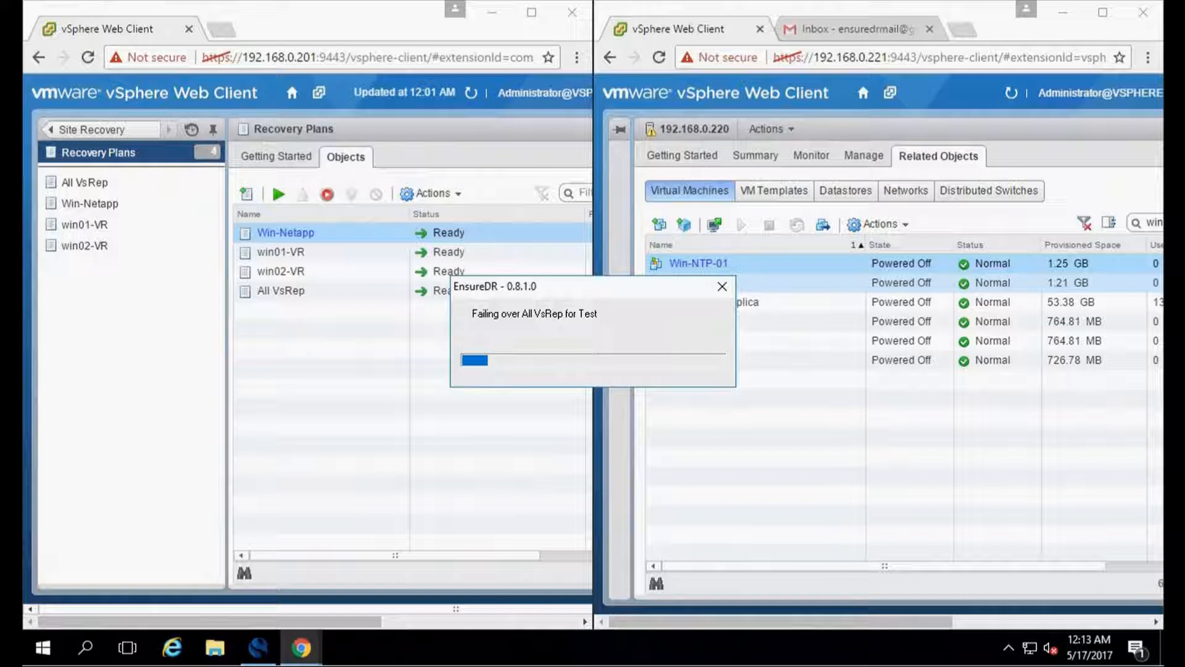
left_click(86, 182)
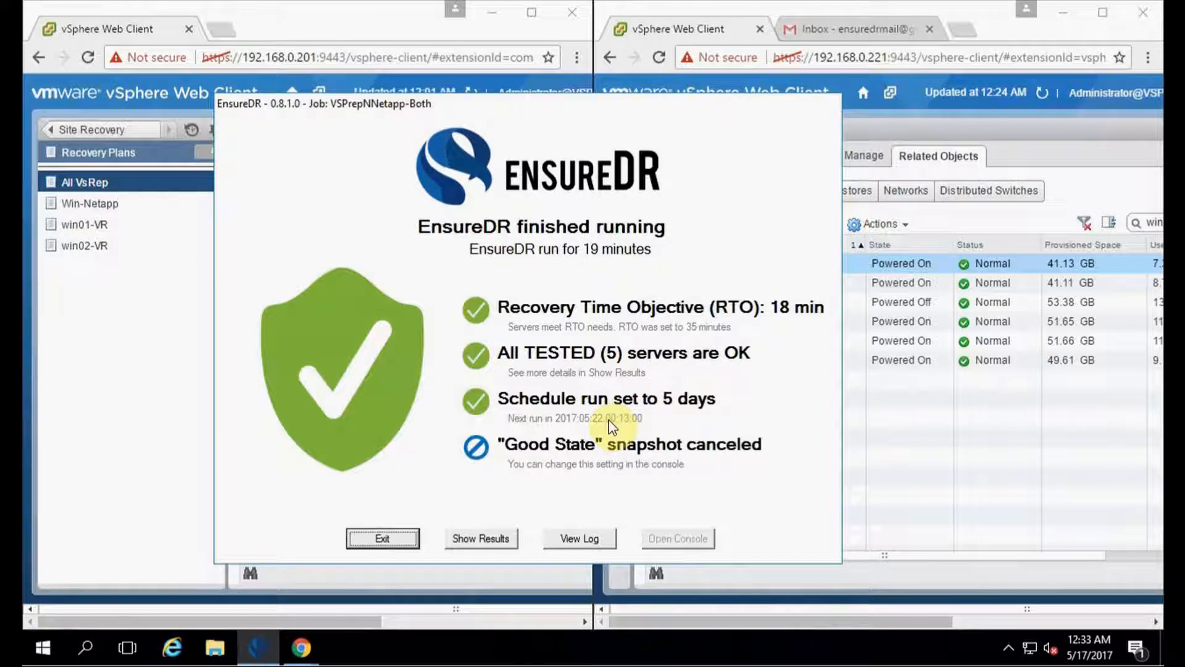
Open the test results report and examine its summary, DR readiness charts, per-server test table and detailed server results
left_click(502, 543)
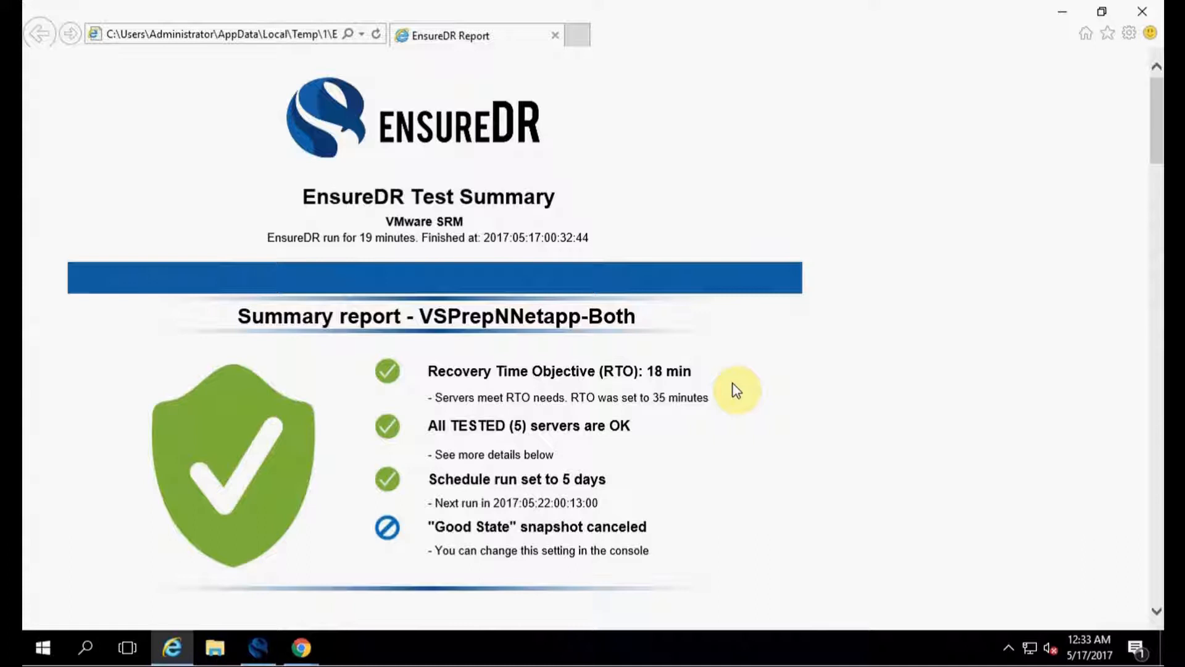
scroll(736, 391, "down", 5)
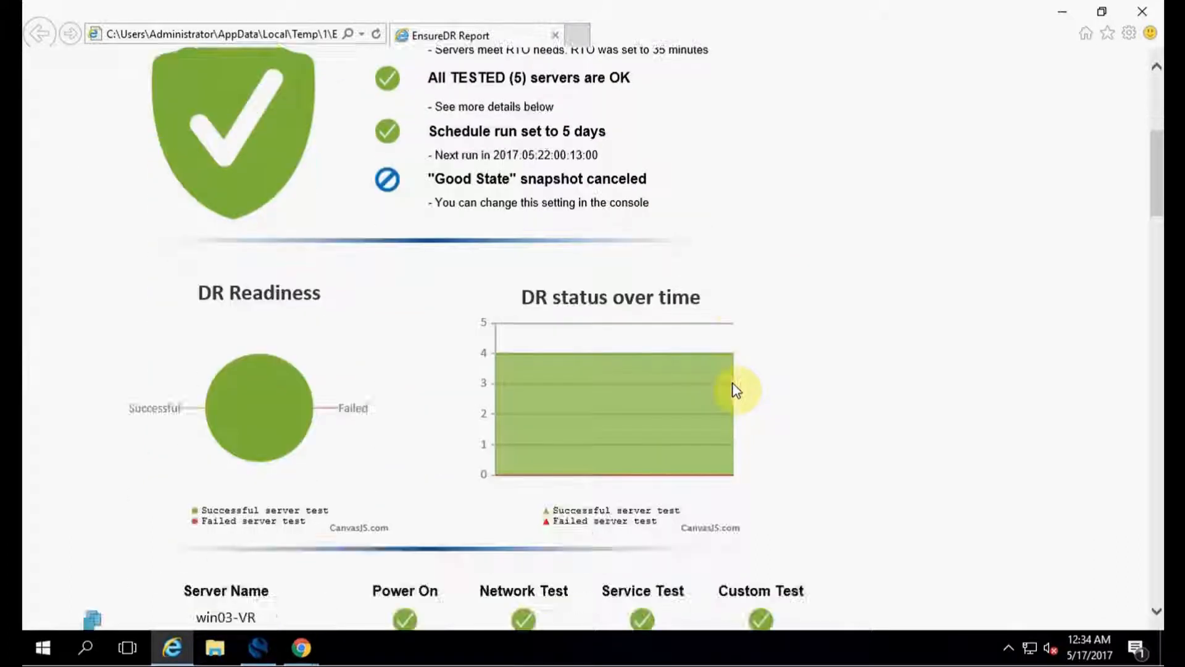
mouse_move(233, 401)
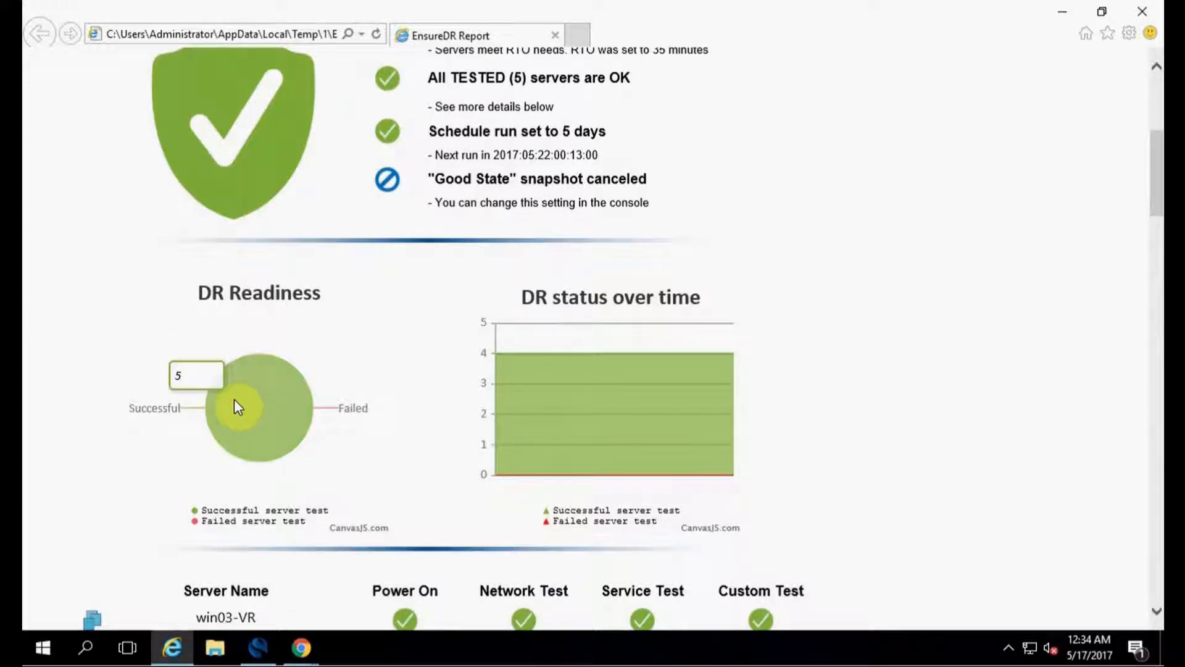
mouse_move(542, 411)
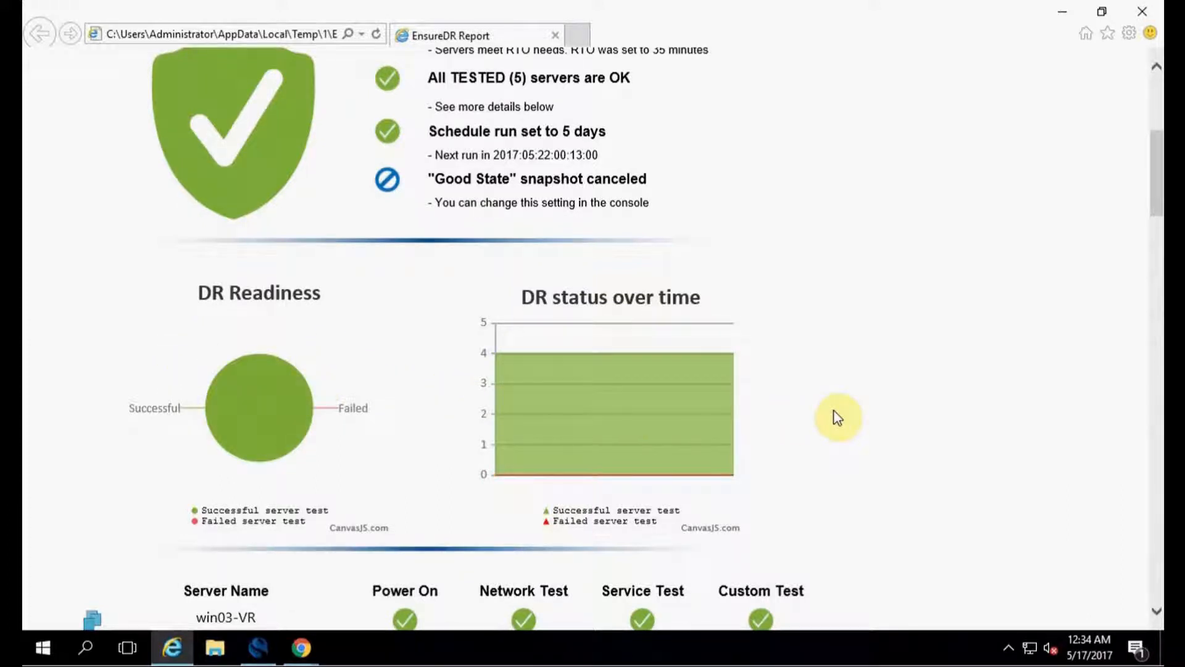
scroll(883, 412, "down", 3)
scroll(885, 414, "down", 2)
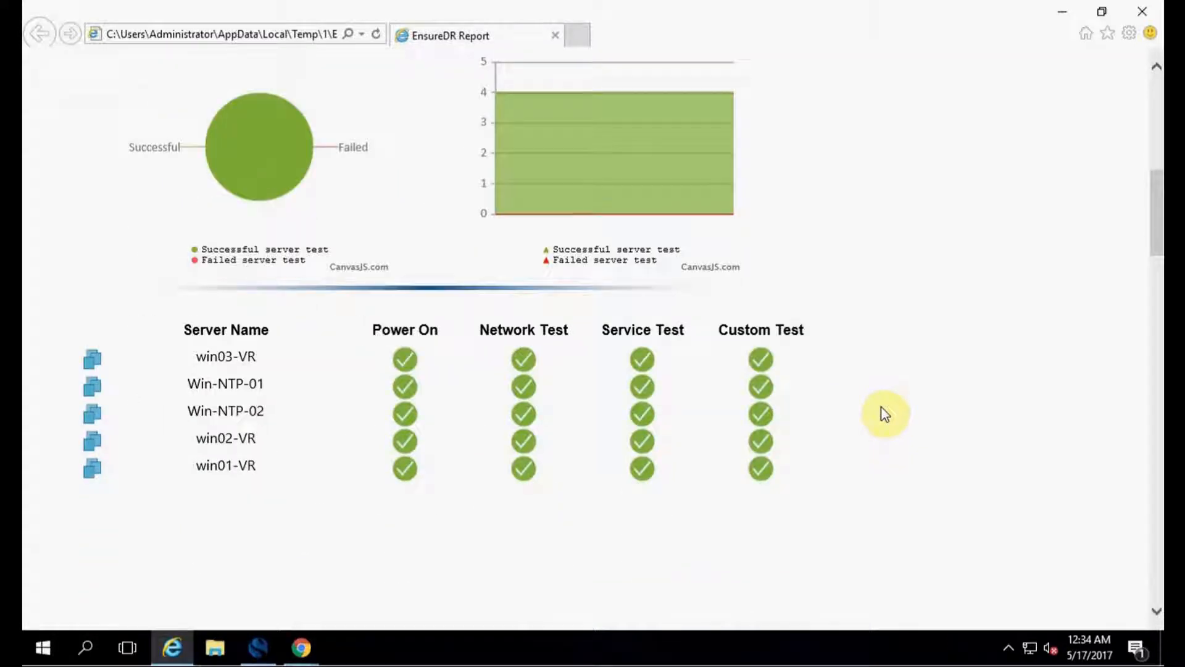
scroll(885, 414, "down", 2)
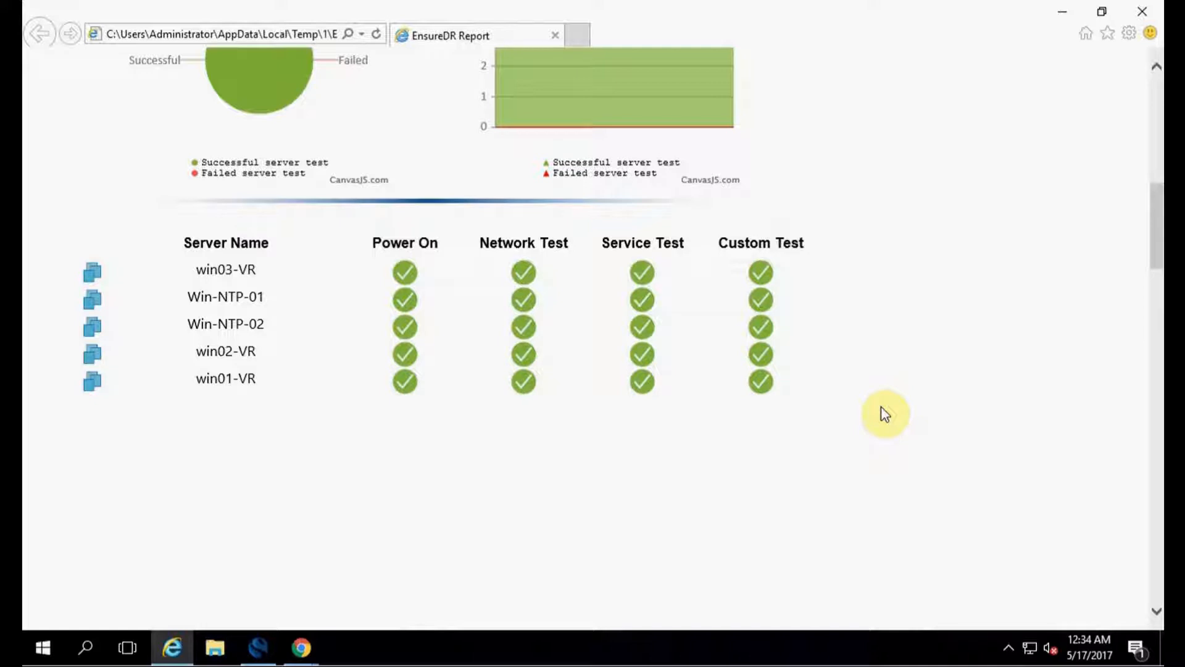
scroll(885, 414, "down", 8)
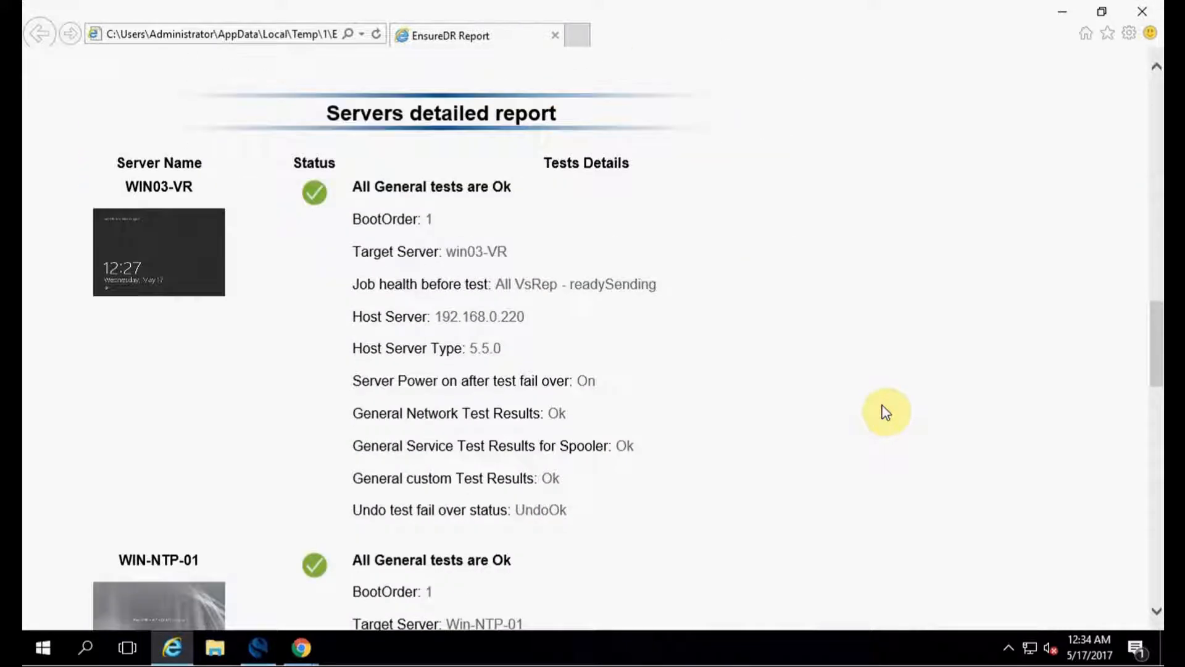
scroll(885, 412, "down", 2)
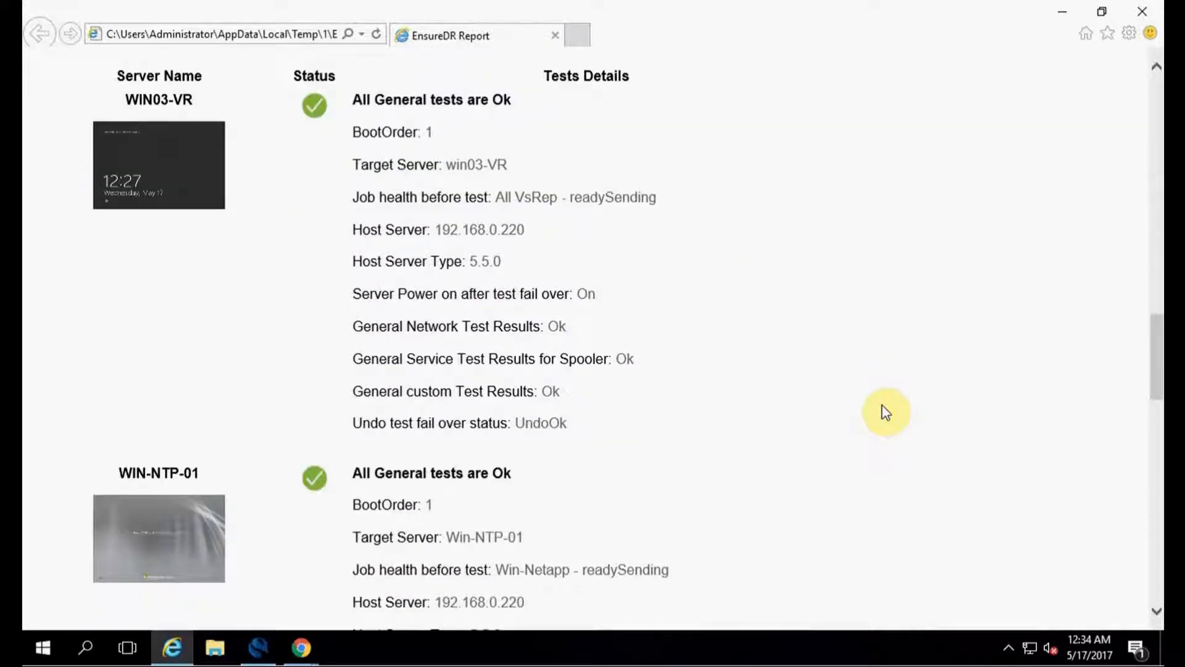
scroll(885, 412, "down", 11)
Switch to the Gmail inbox in Chrome, open the EnsureDR finished test message full-window, and review its summary and attachments
mouse_move(302, 649)
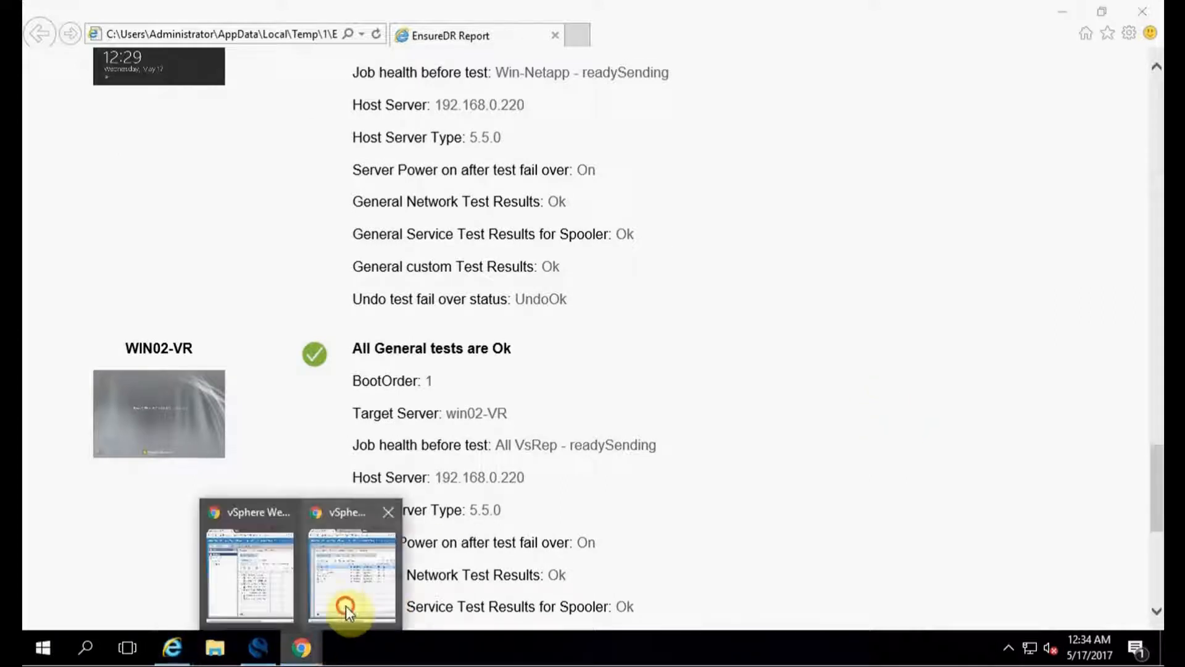
left_click(348, 612)
left_click(843, 29)
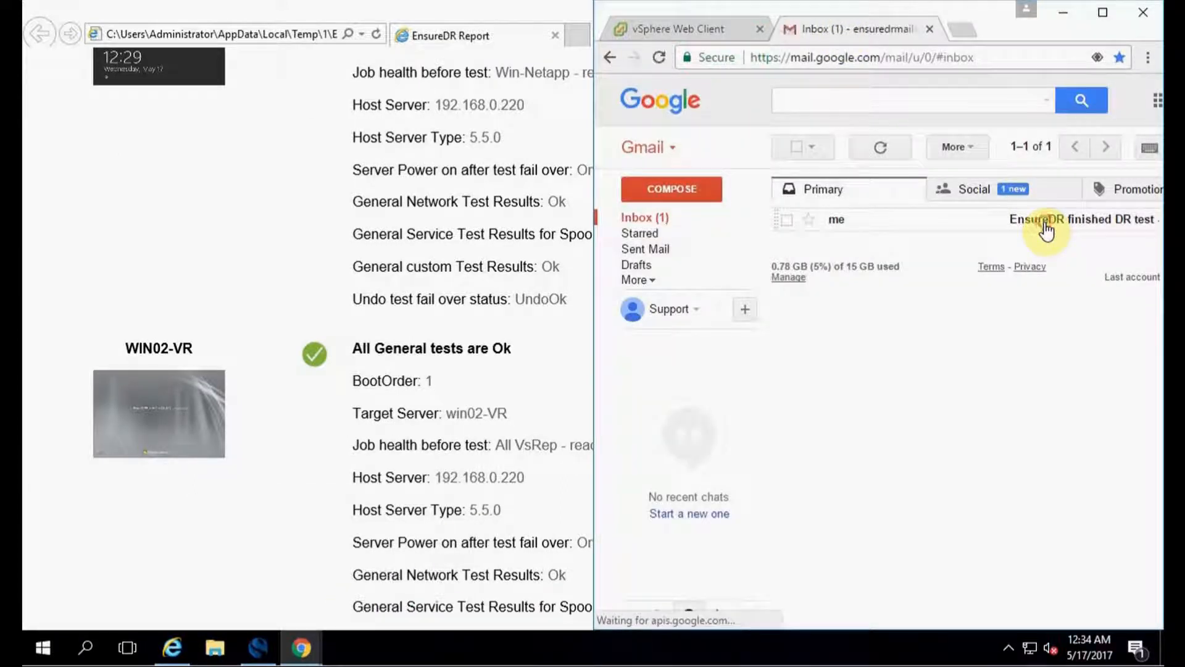
left_click(1045, 230)
left_click(1102, 12)
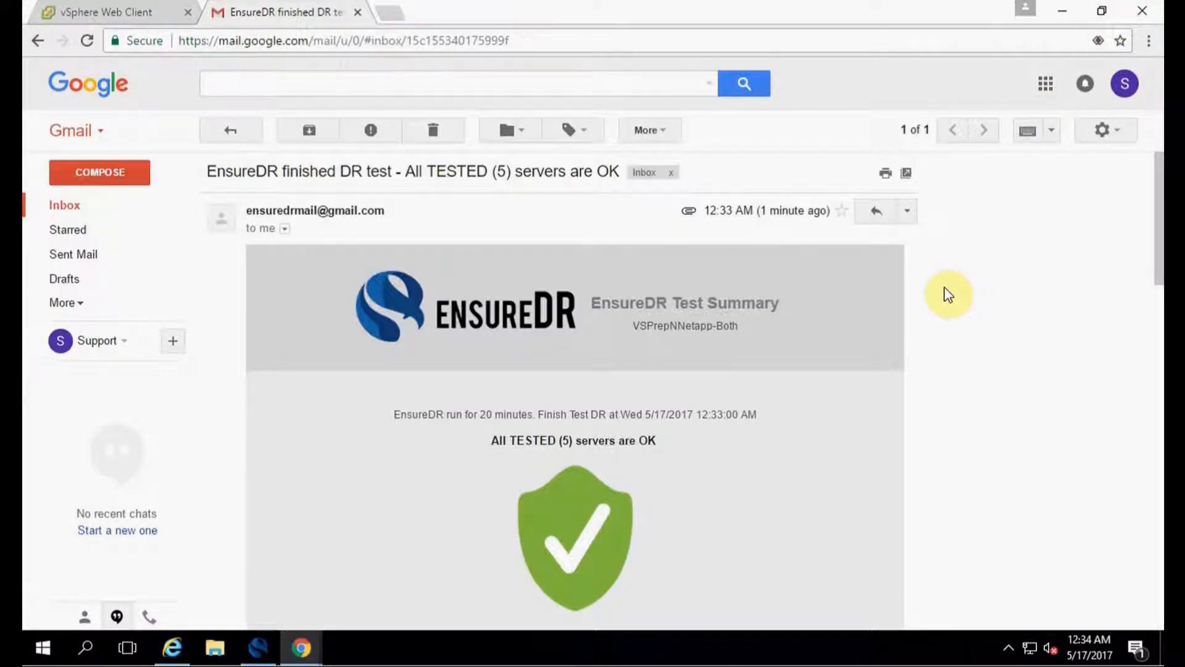
scroll(948, 295, "down", 7)
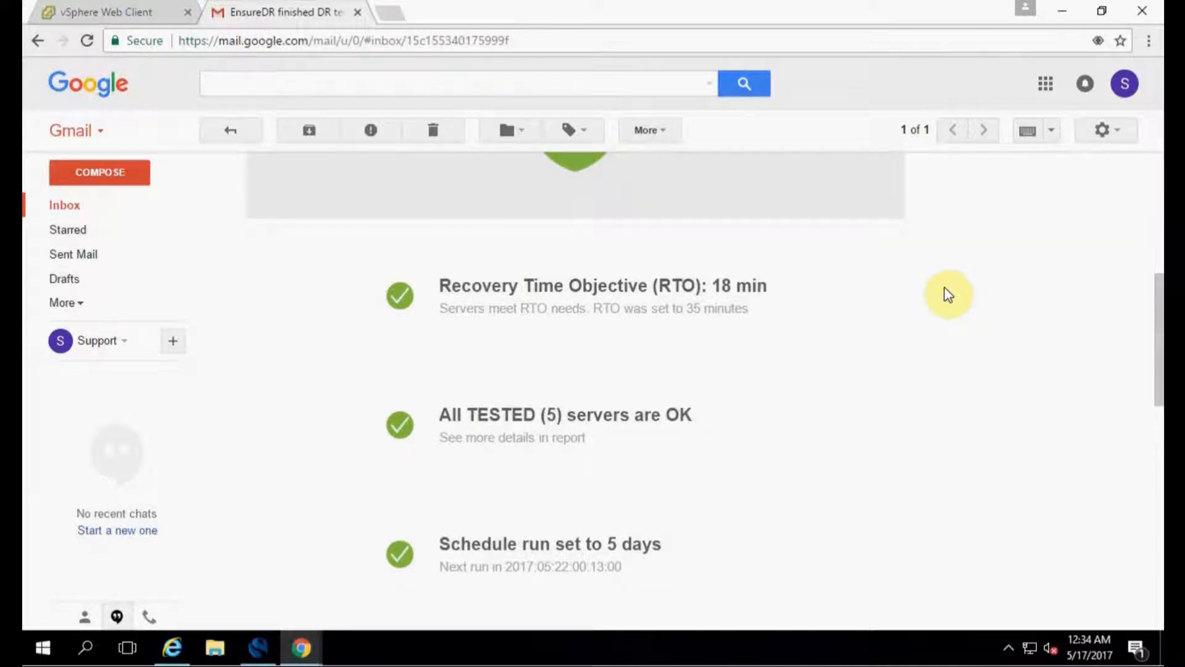
scroll(949, 294, "down", 10)
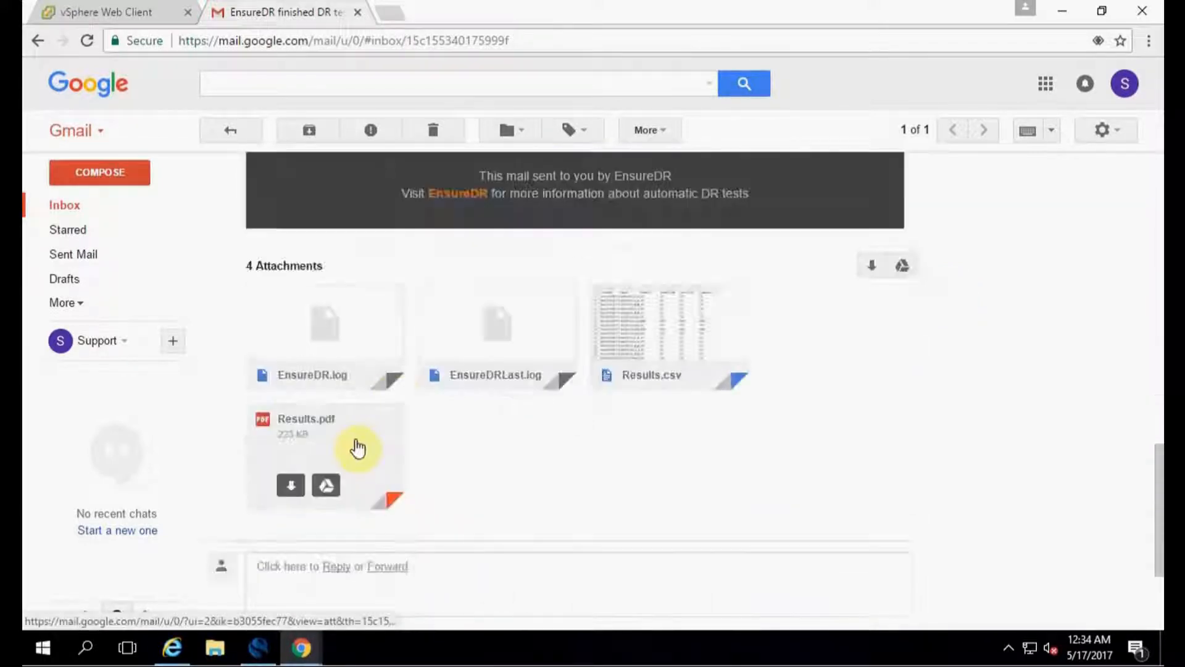
Open the Results.pdf attachment, examine its detailed server report, and return to the EnsureDR completion summary
left_click(358, 451)
scroll(869, 373, "down", 15)
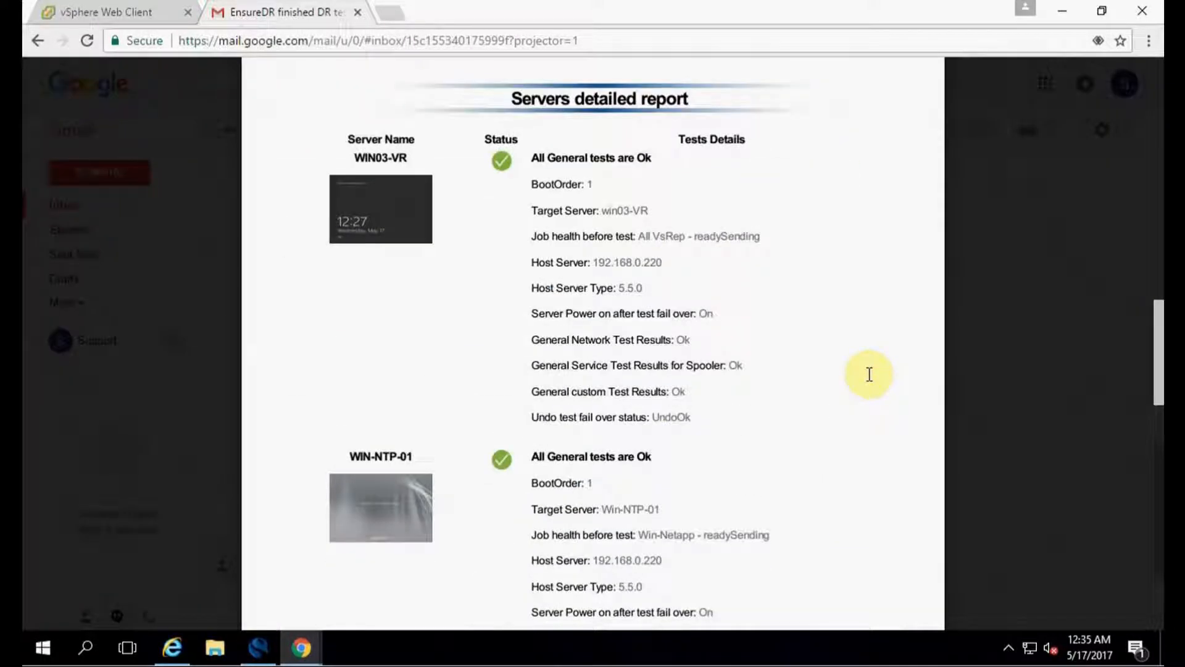
left_click(259, 647)
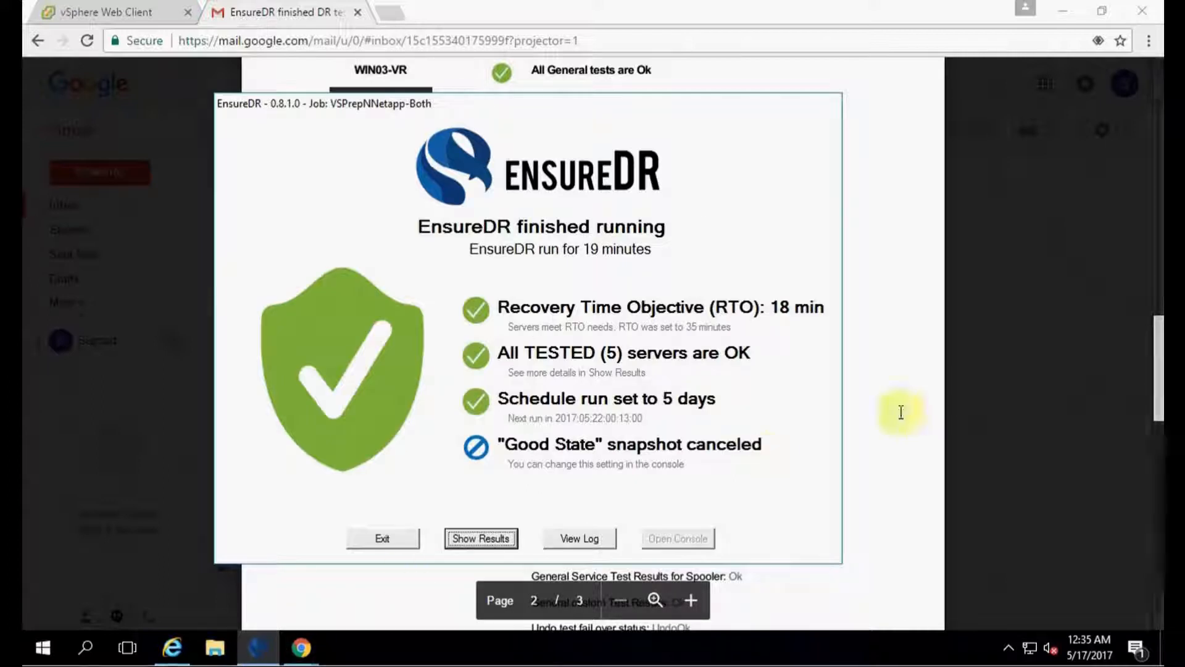